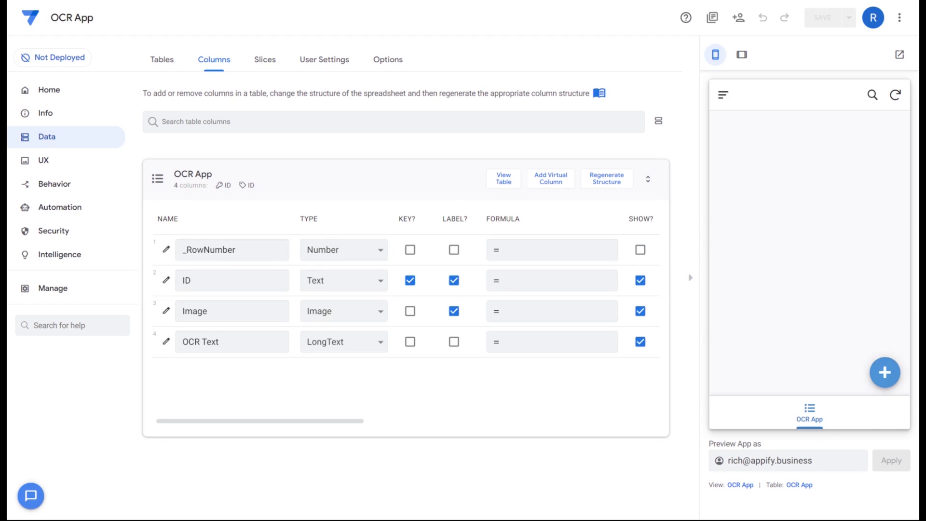
Add a record with a captured equipment-label photo and view its details (ID c719b896).
click(884, 371)
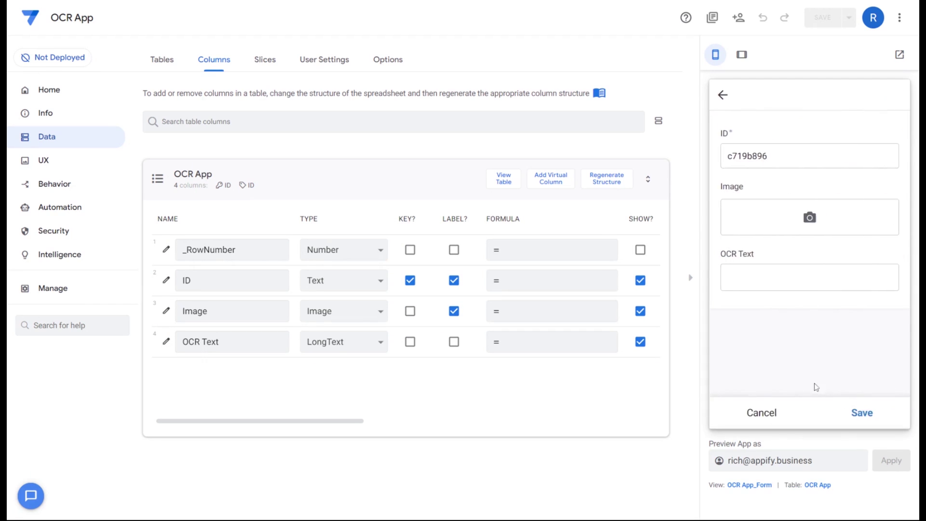
click(844, 217)
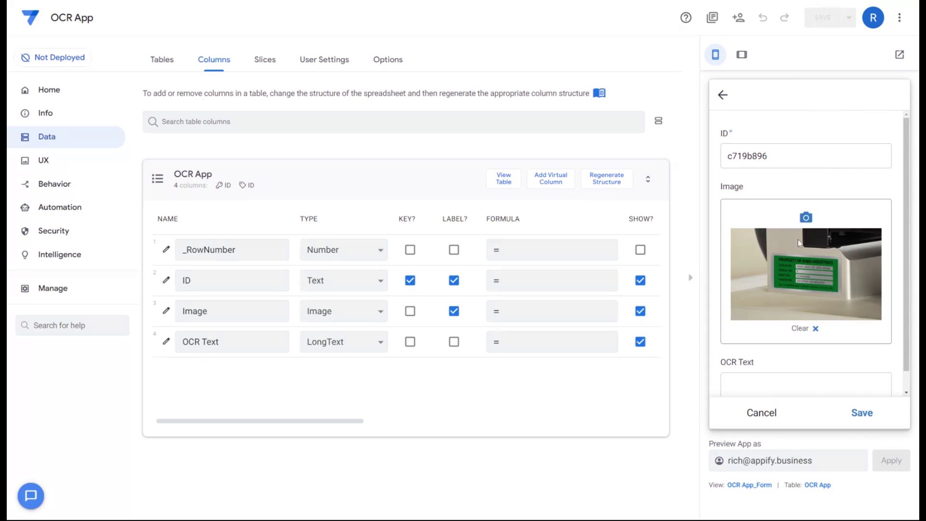
scroll(897, 235, down, 3)
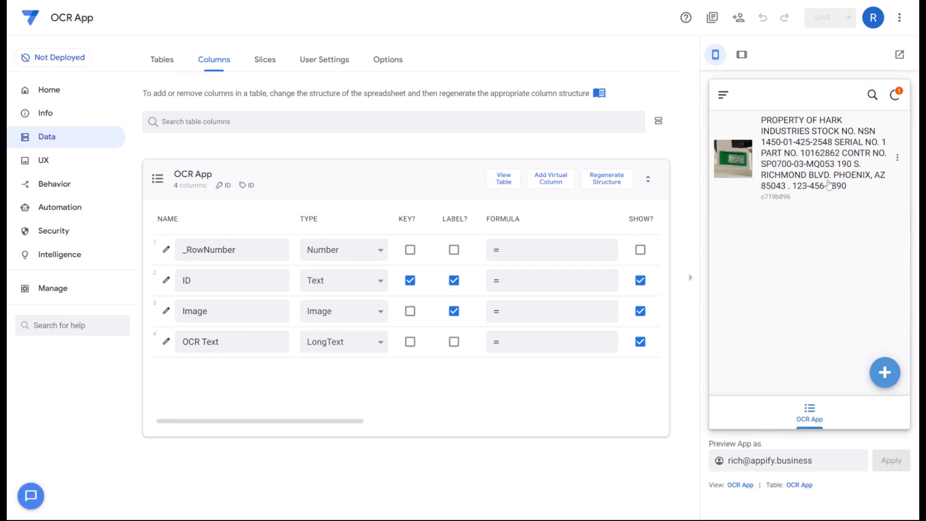
click(766, 157)
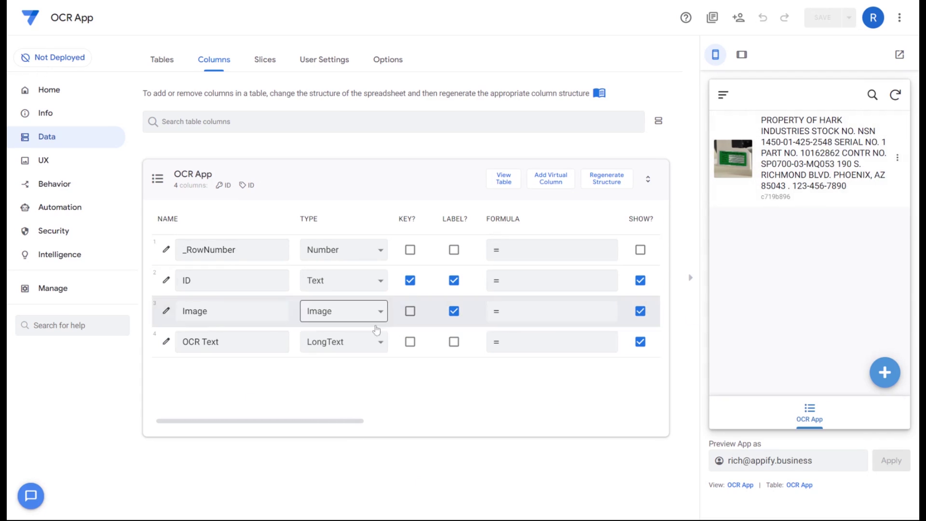
Open the OCR Text column's settings from the columns list.
drag(210, 310, 155, 340)
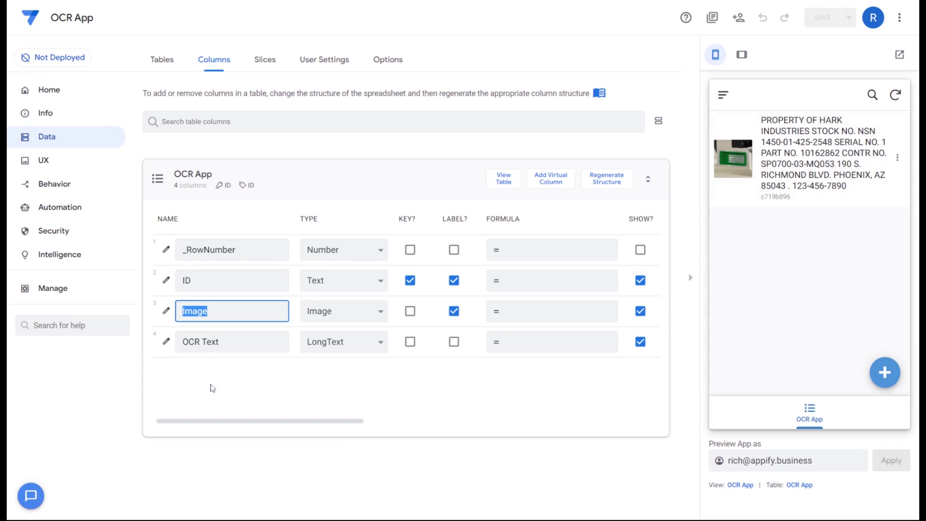
key(Tab)
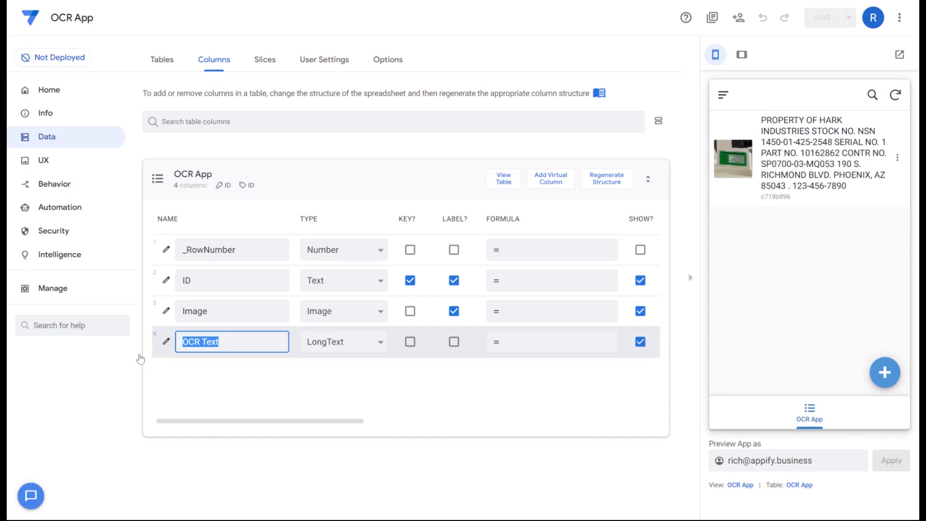
click(166, 343)
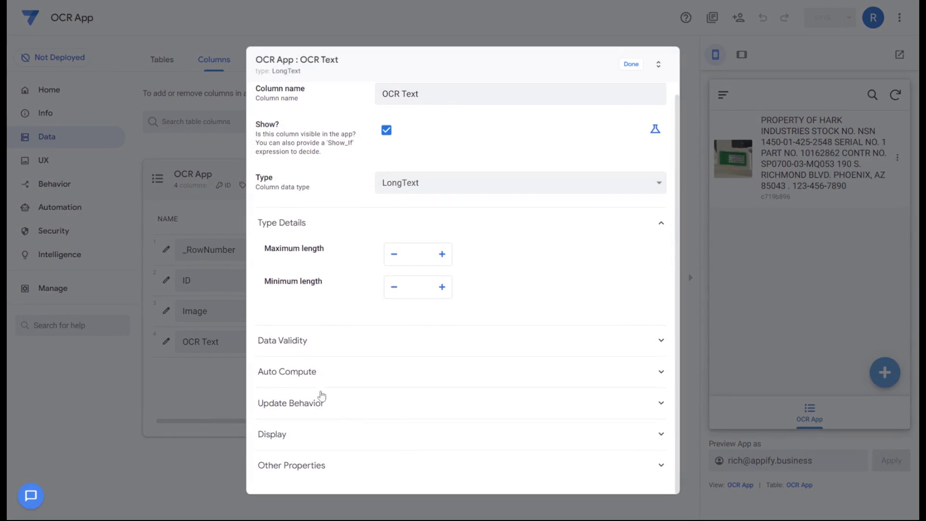
Expand Auto Compute and review the Initial value and App formula settings.
click(308, 385)
scroll(395, 427, down, 2)
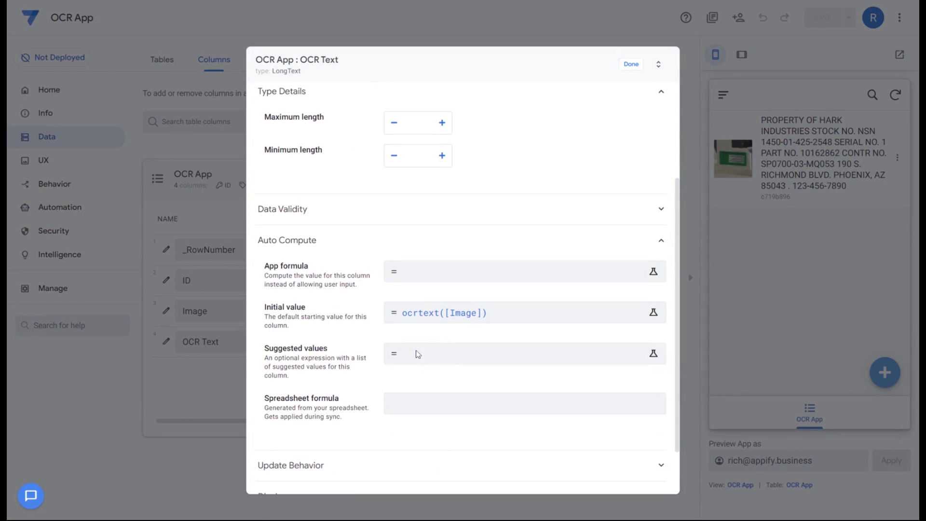
drag(250, 311, 305, 307)
click(290, 315)
drag(251, 269, 305, 265)
drag(250, 318, 303, 308)
Review ocrtext and its [Image] argument in Expression Assistant, then save and close the editors.
click(434, 323)
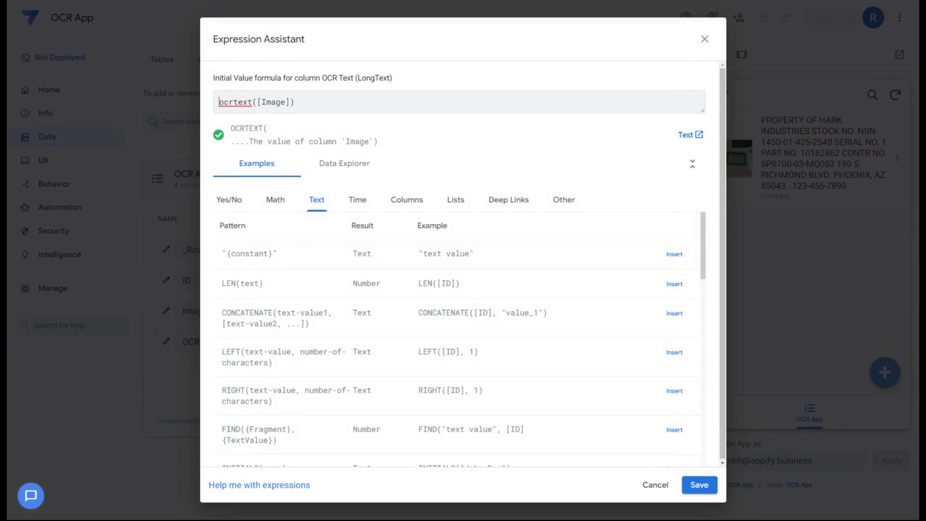
key(shift+Right)
key(shift+Right)
key(shift+Right)
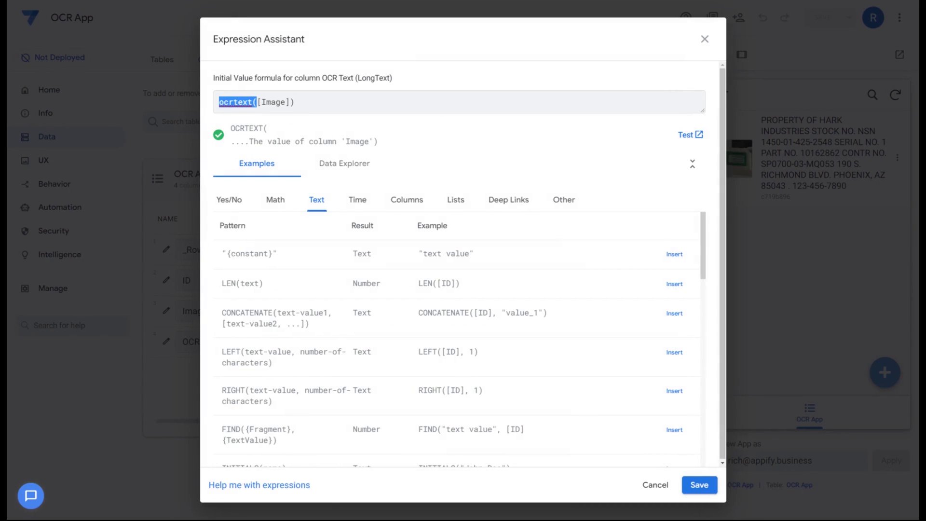
key(shift+End)
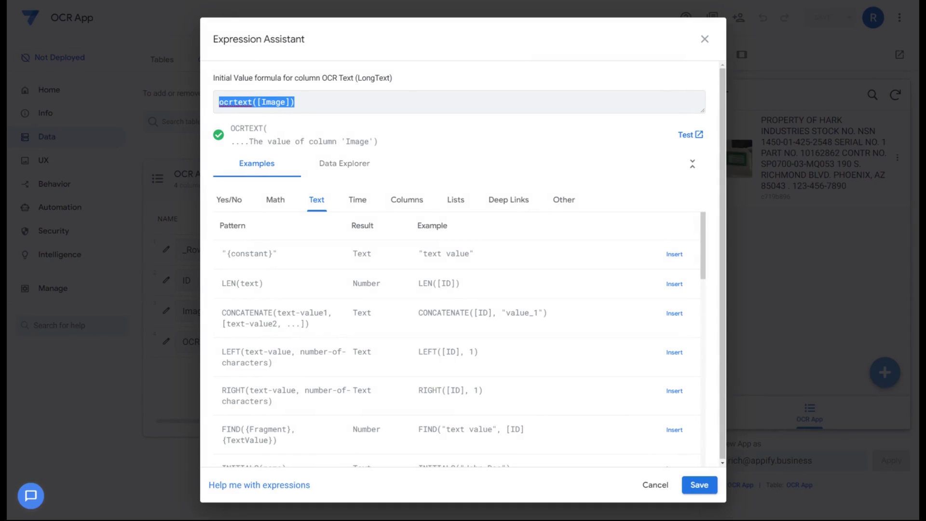
key(ctrl+Left)
double_click(273, 102)
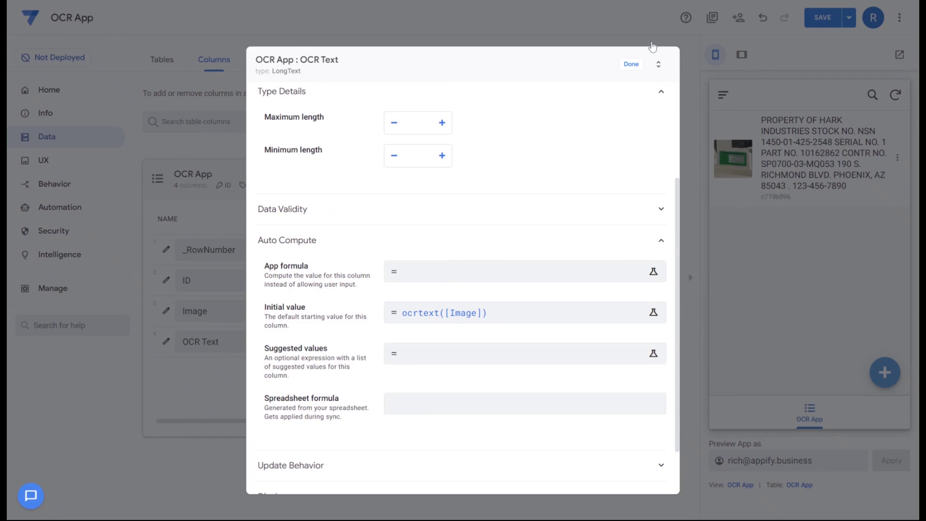
click(636, 65)
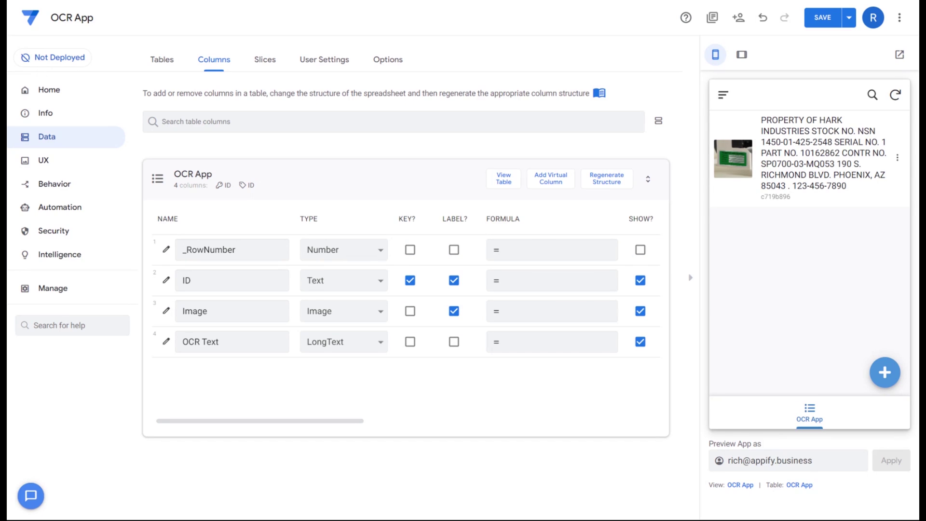
Regenerate the table structure, make Extract Numbers a Text column, and expand Auto Compute.
click(606, 179)
click(538, 373)
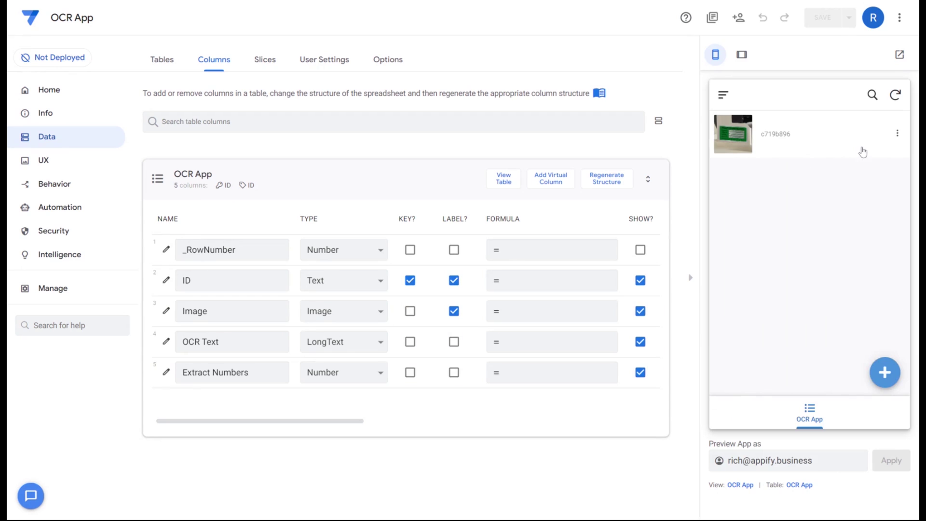
click(166, 372)
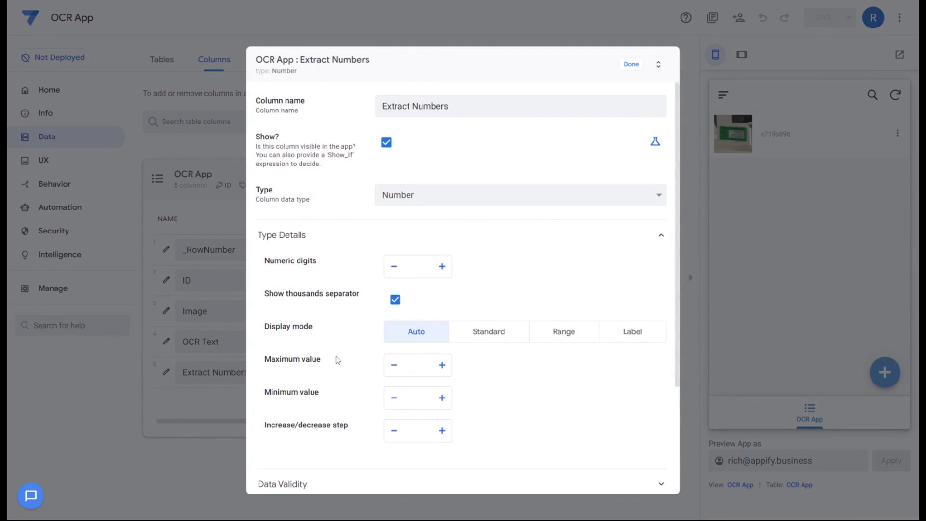
scroll(348, 345, down, 2)
scroll(408, 183, up, 2)
click(405, 181)
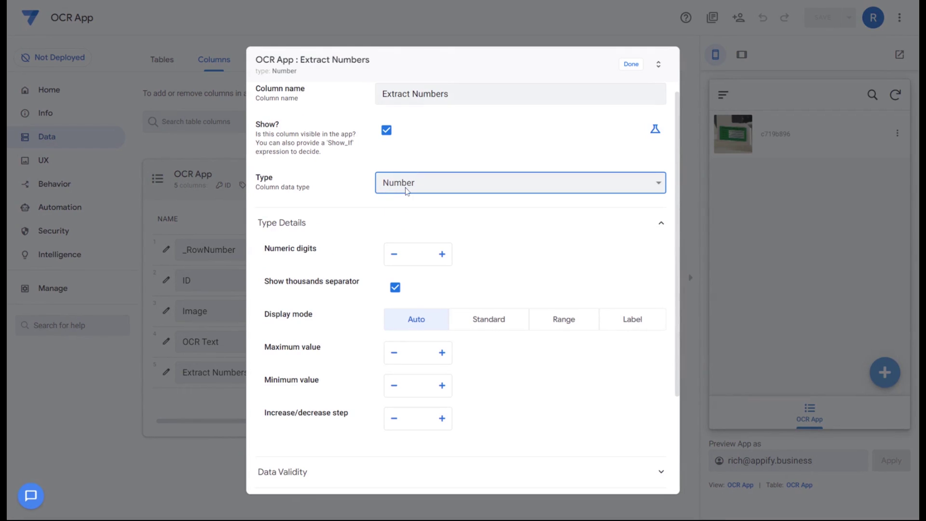
click(434, 354)
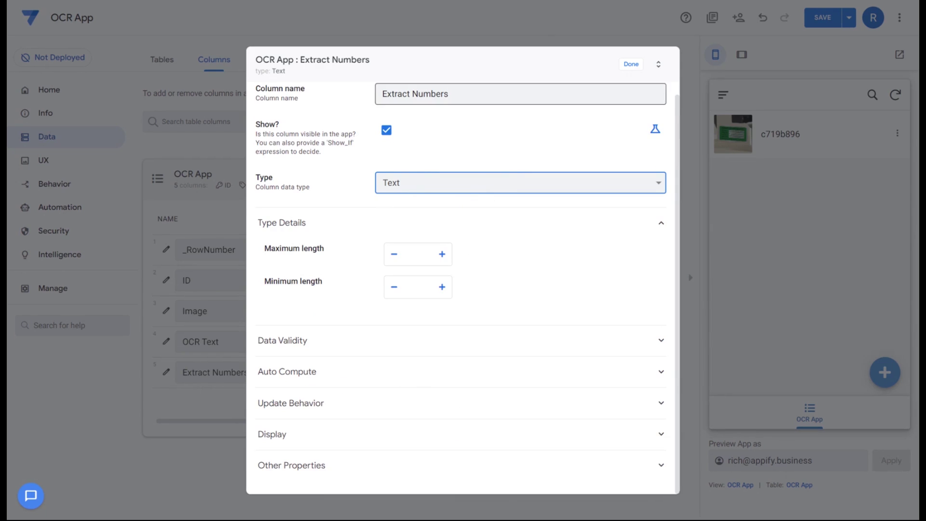
click(305, 382)
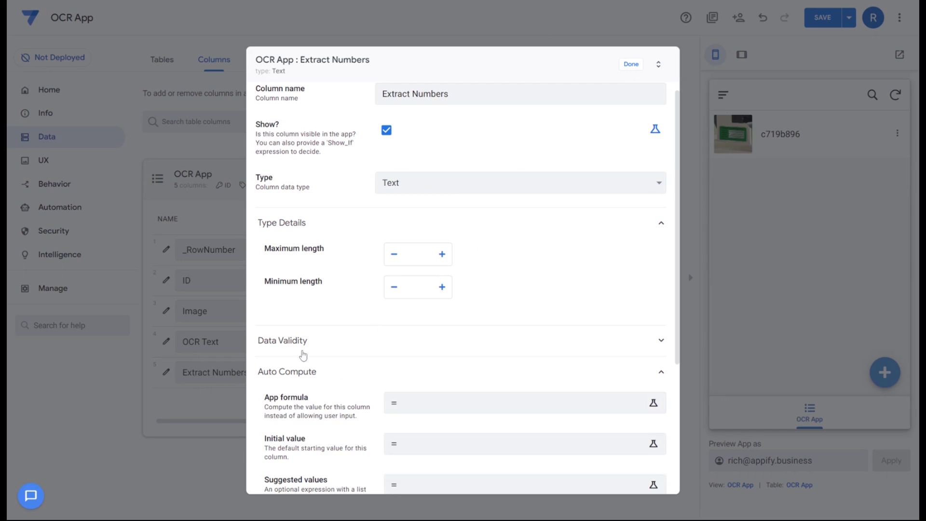
scroll(341, 384, down, 3)
Look up the EXTRACTNUMBERS({*}) example syntax in the Expression Assistant.
click(427, 313)
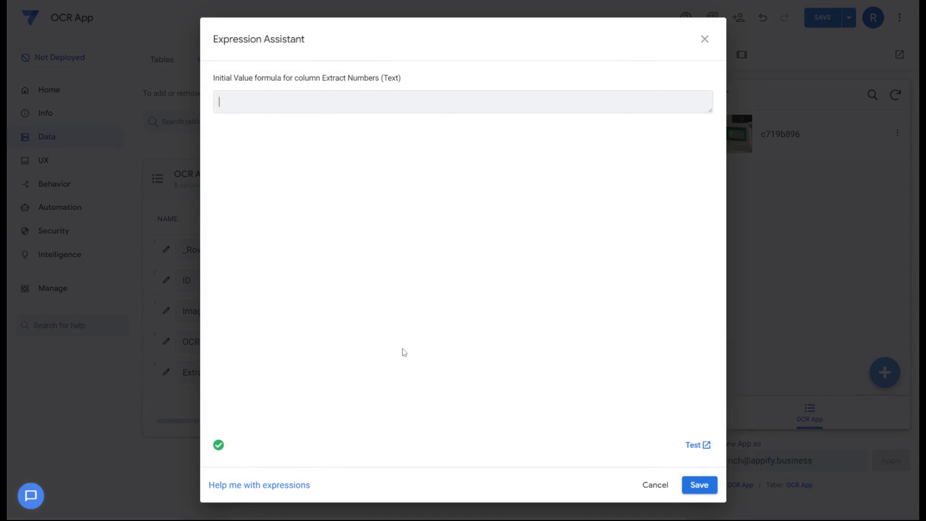
click(455, 185)
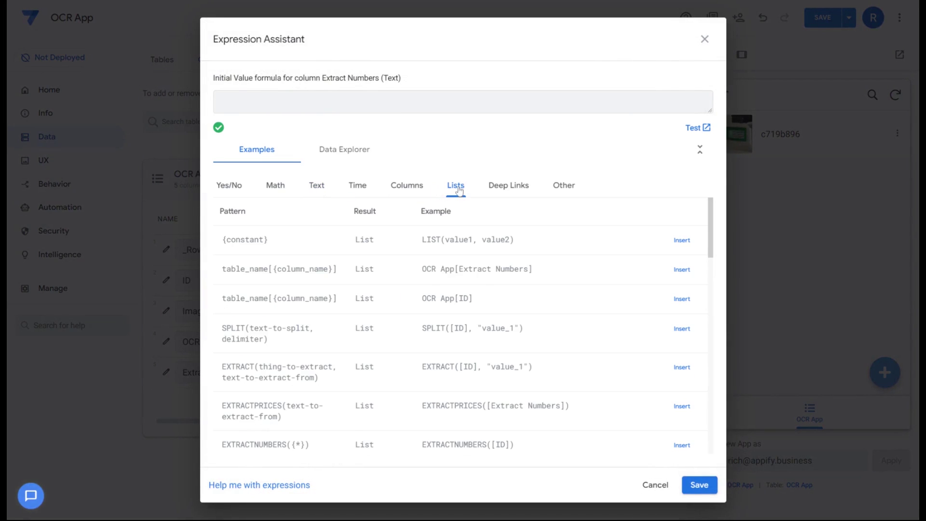
scroll(443, 439, down, 2)
scroll(444, 427, down, 2)
scroll(444, 416, up, 1)
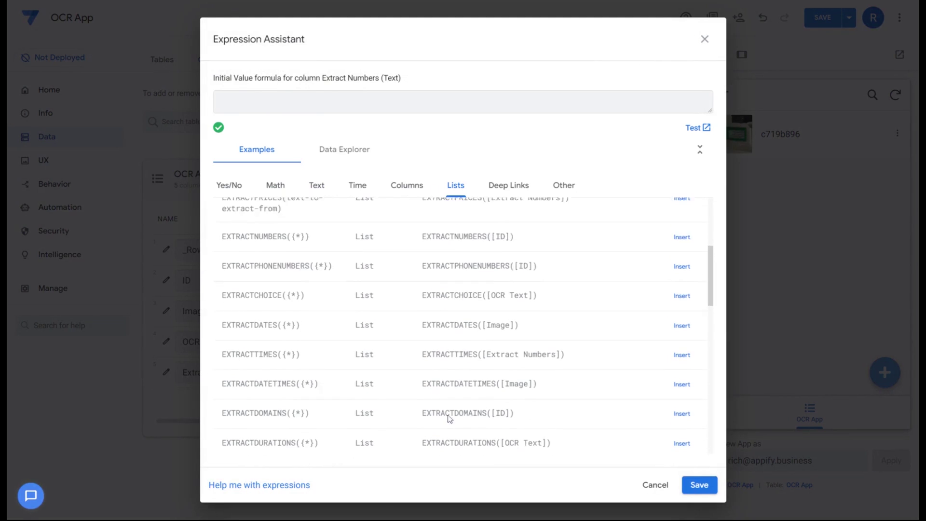
scroll(231, 390, down, 2)
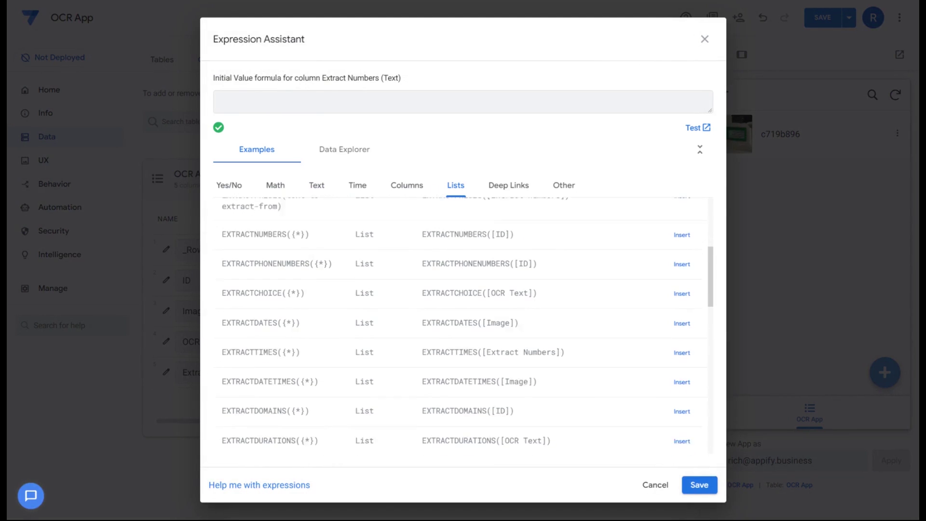
scroll(227, 347, down, 2)
scroll(226, 327, up, 5)
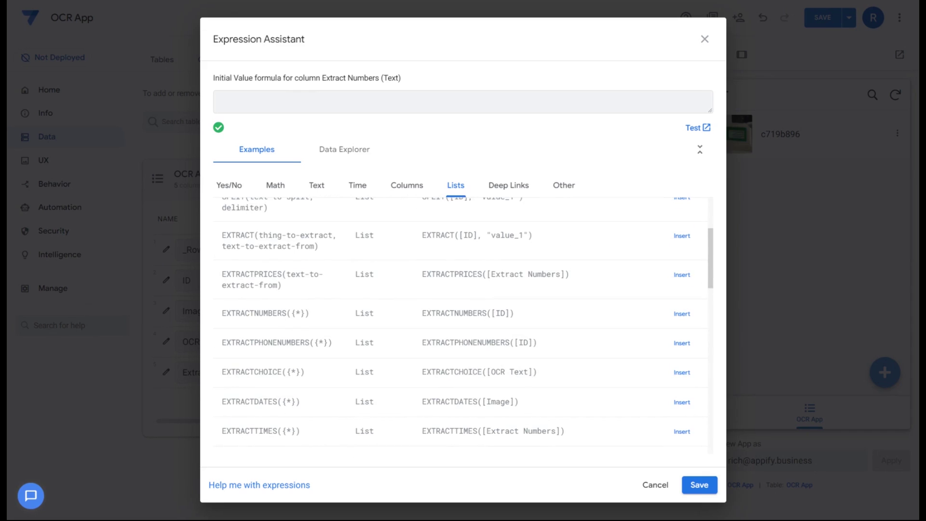
scroll(250, 347, down, 1)
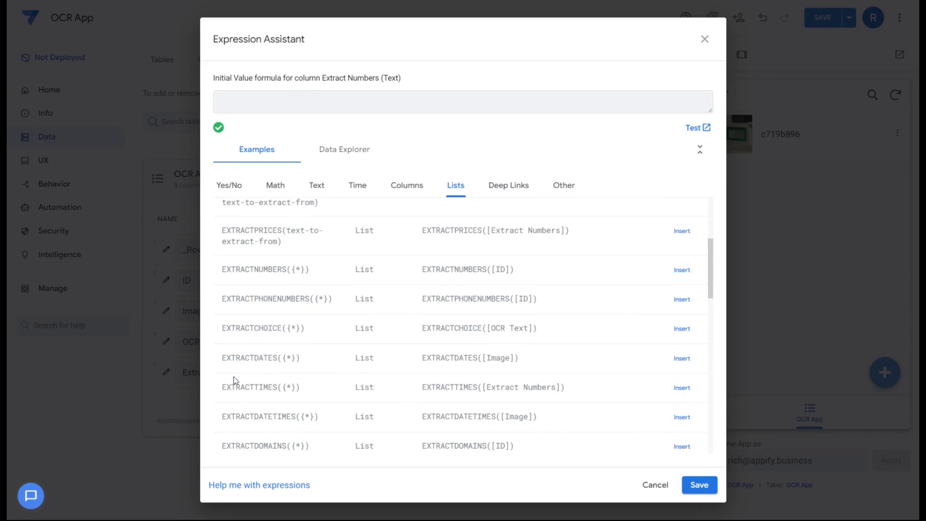
scroll(282, 412, down, 1)
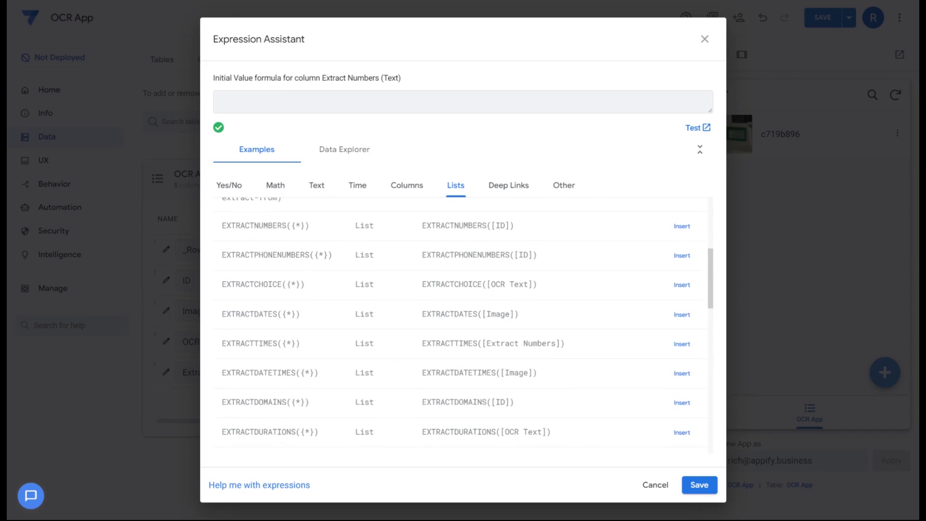
scroll(237, 365, up, 2)
scroll(238, 365, up, 2)
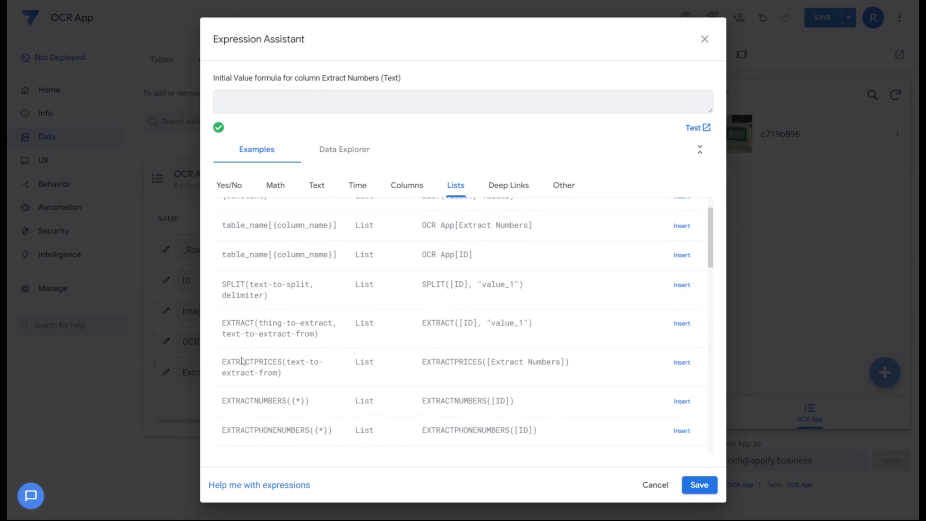
scroll(242, 361, down, 1)
scroll(249, 369, down, 1)
scroll(260, 384, down, 1)
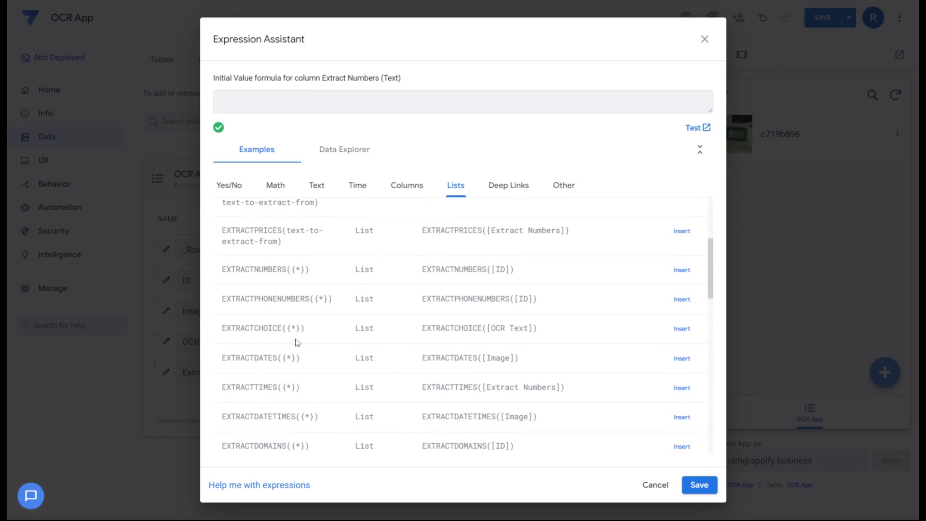
drag(220, 269, 310, 270)
Enter extractnumbers([OCR Text]) as the initial value, save it, and close the column editor.
click(219, 101)
text(extractnumb)
text(ers()
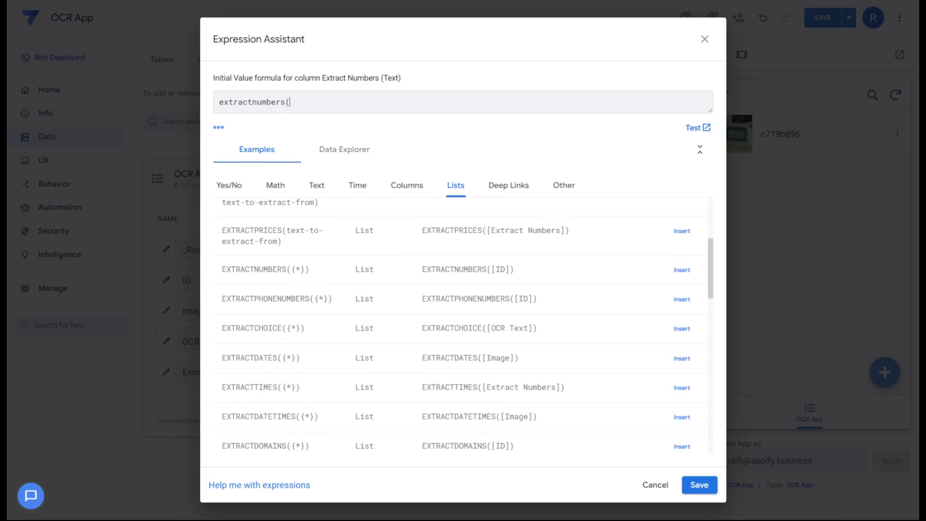
text([OCR Text)
drag(289, 102, 337, 102)
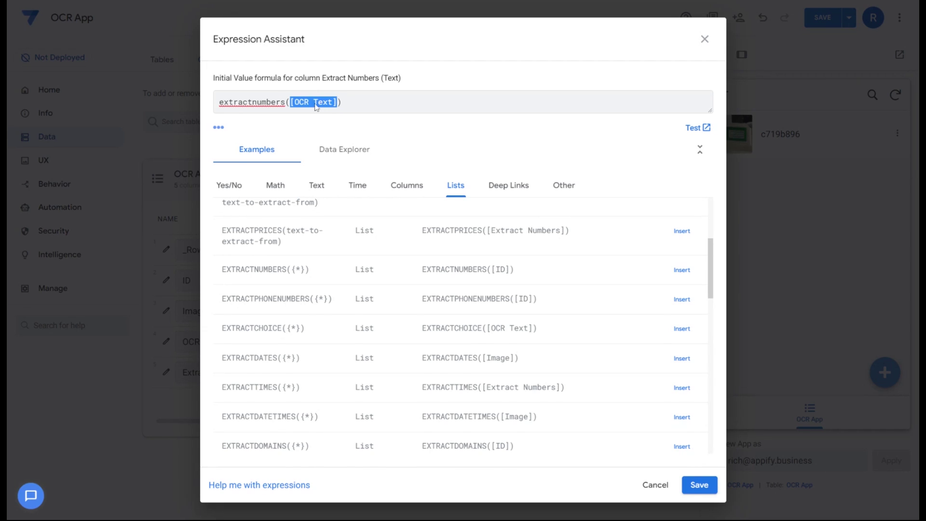
key(Right)
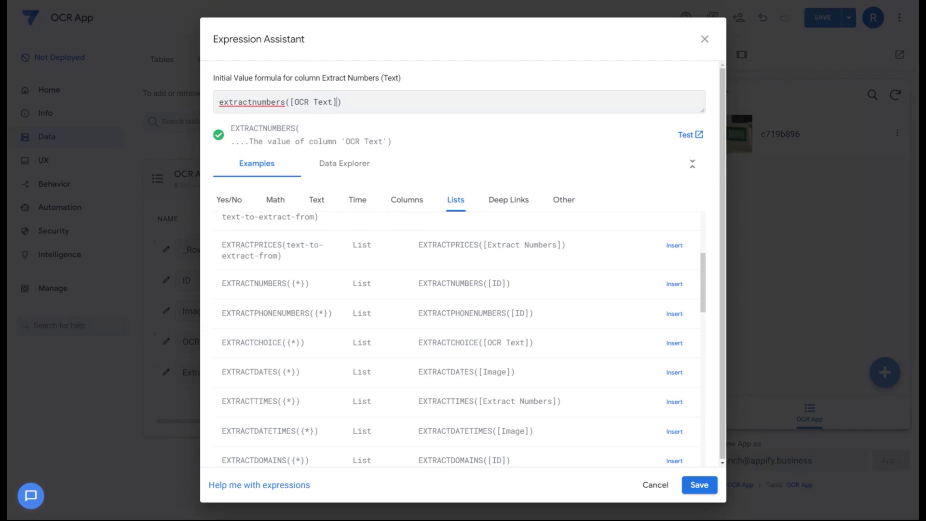
drag(336, 102, 290, 102)
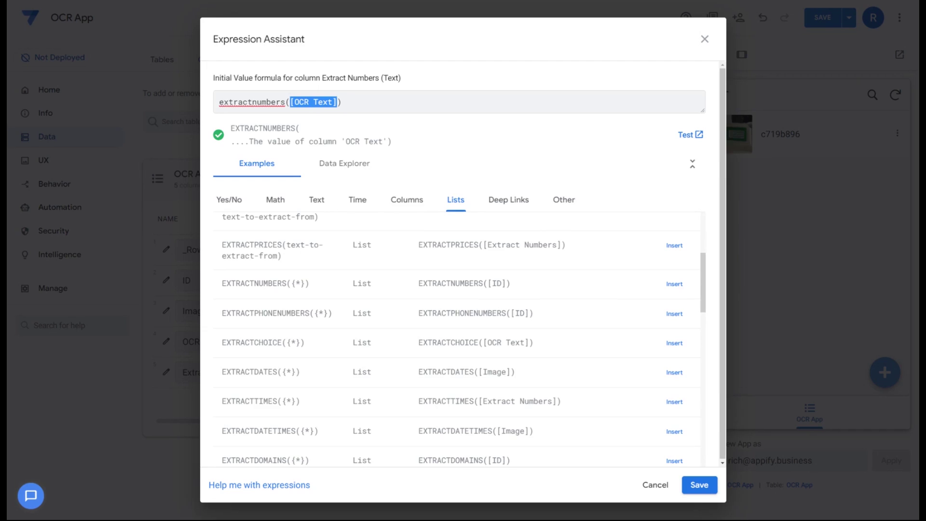
key(Right)
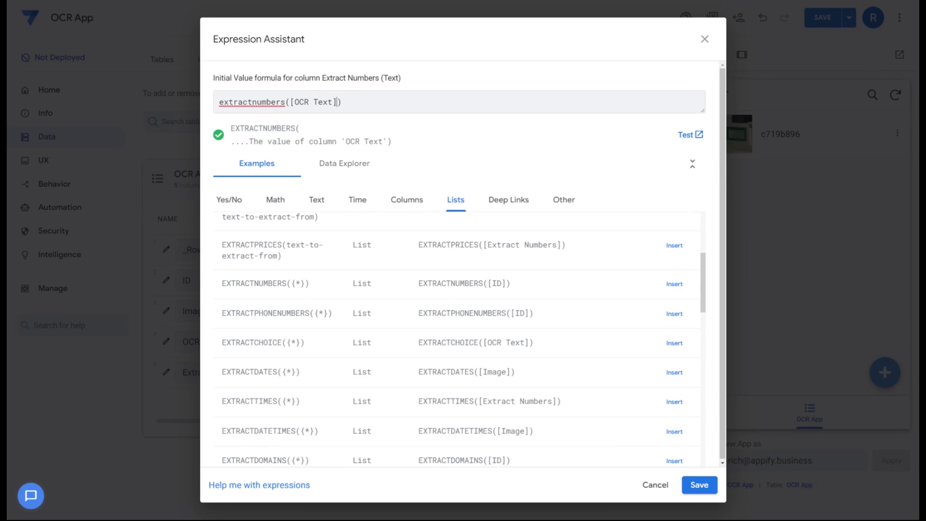
click(699, 485)
click(629, 64)
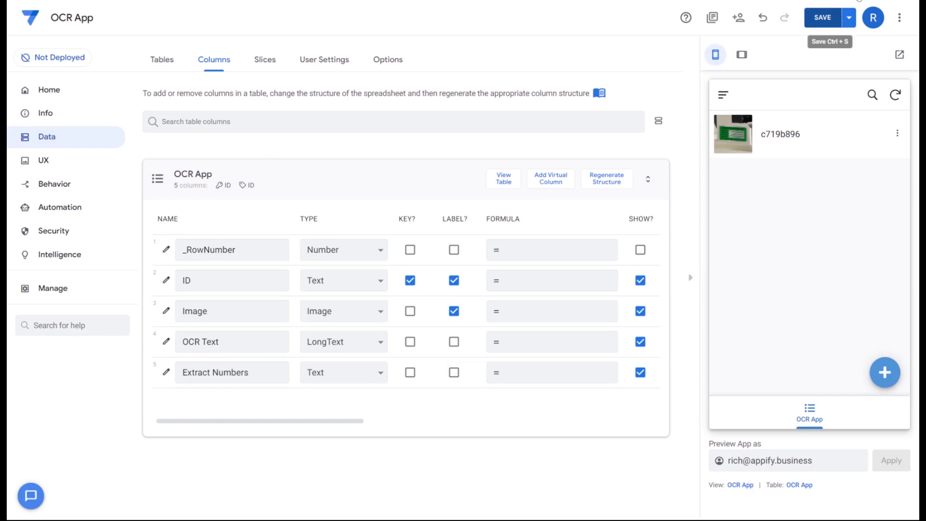
Save the app and confirm a new photo fills Extract Numbers with 1450,1,10162862,85043,123.
click(822, 18)
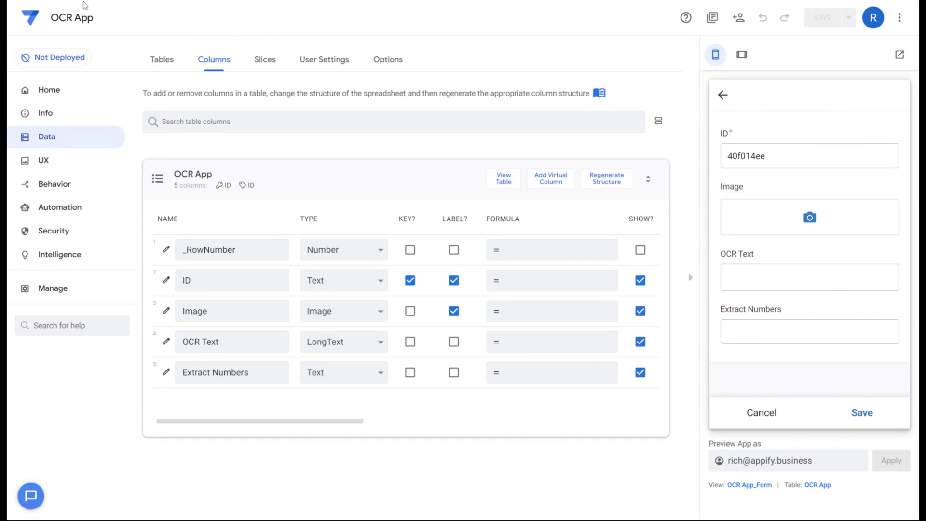
scroll(841, 230, down, 3)
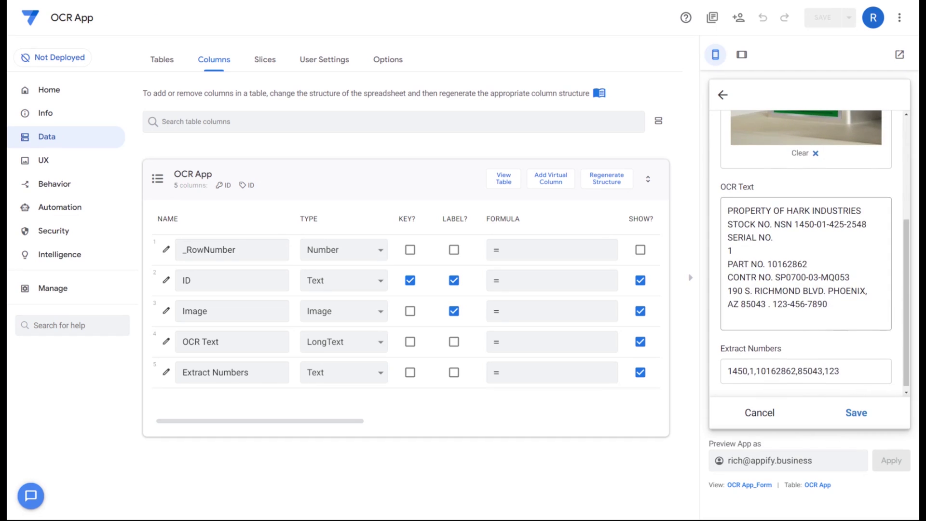
scroll(807, 253, down, 1)
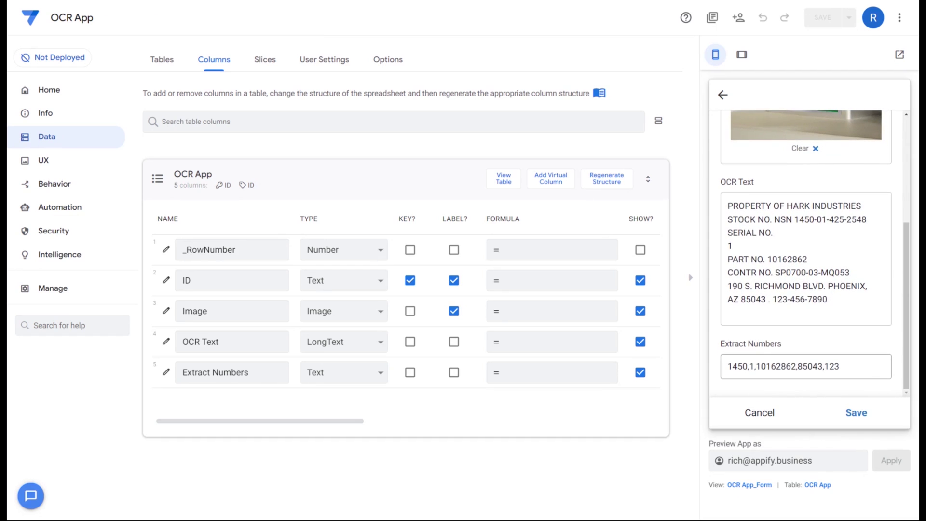
key(Tab)
key(Home)
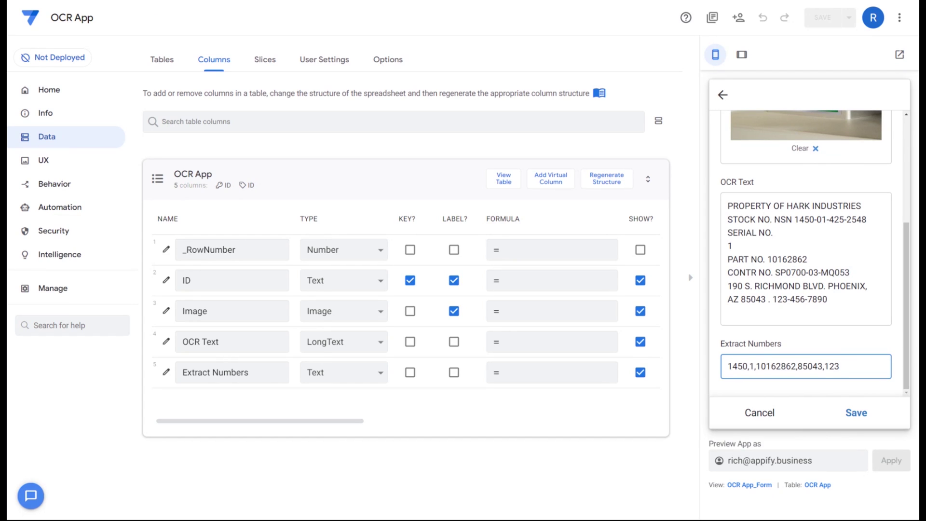
key(shift+Right)
key(shift+Right)
key(shift+Right)
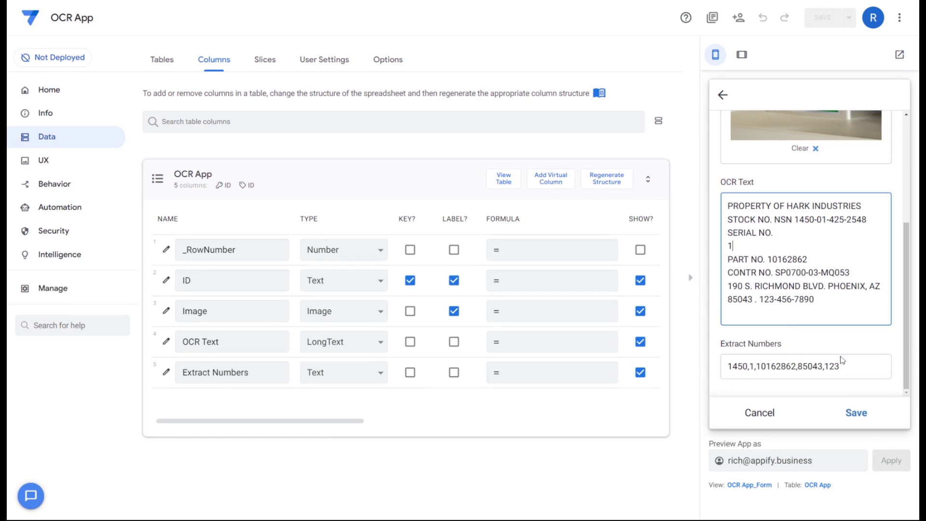
key(End)
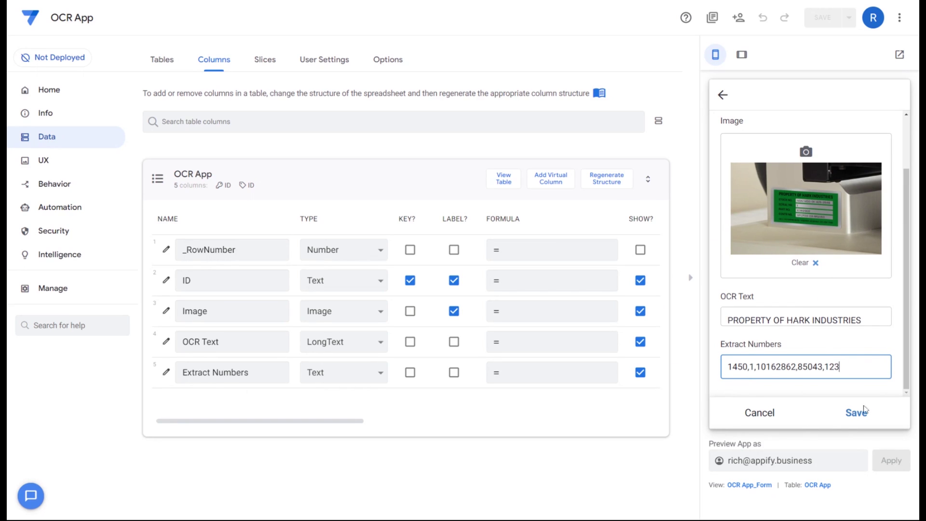
scroll(853, 367, up, 1)
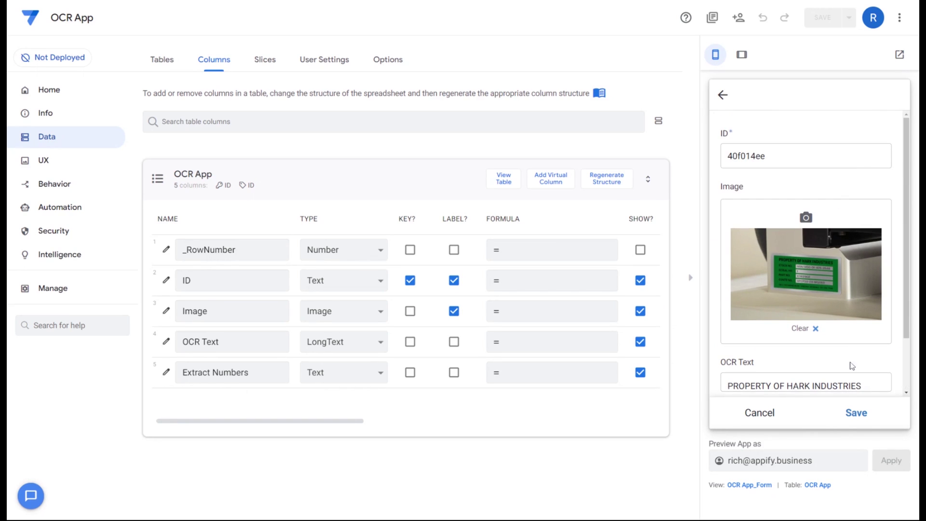